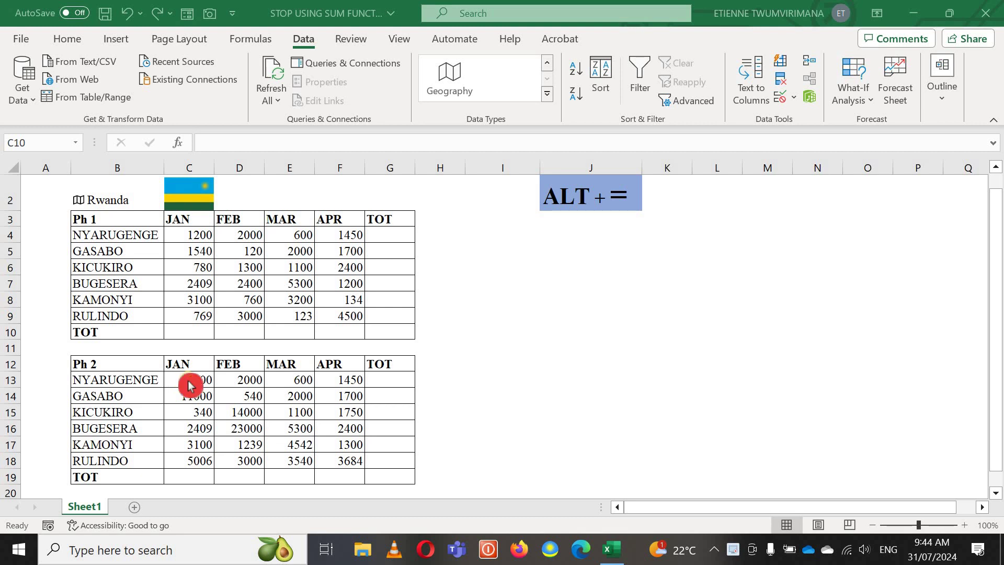
Step: Total the Ph 1 JAN column in C10 with a SUM over C4:C9, giving 9798
click(196, 334)
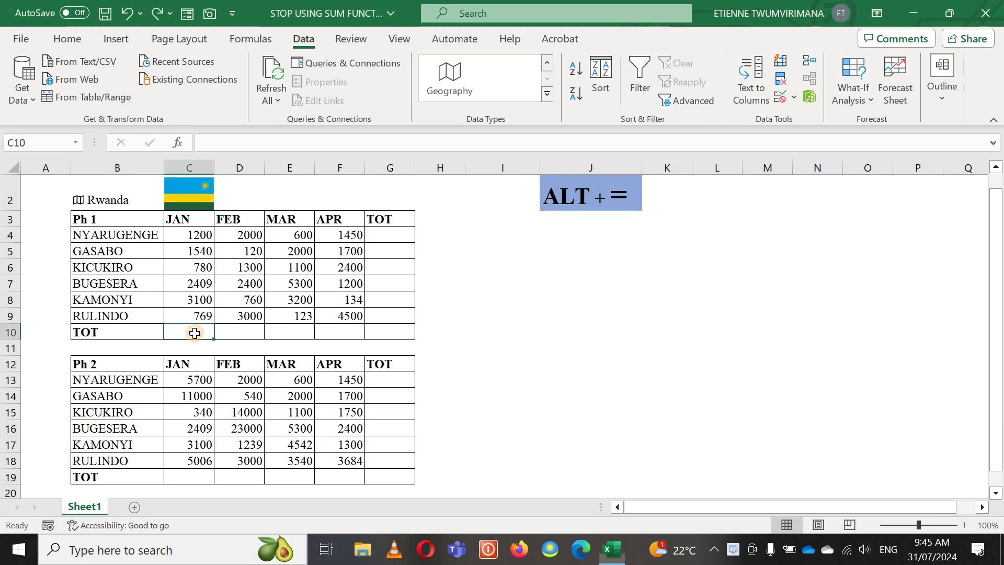
text(=)
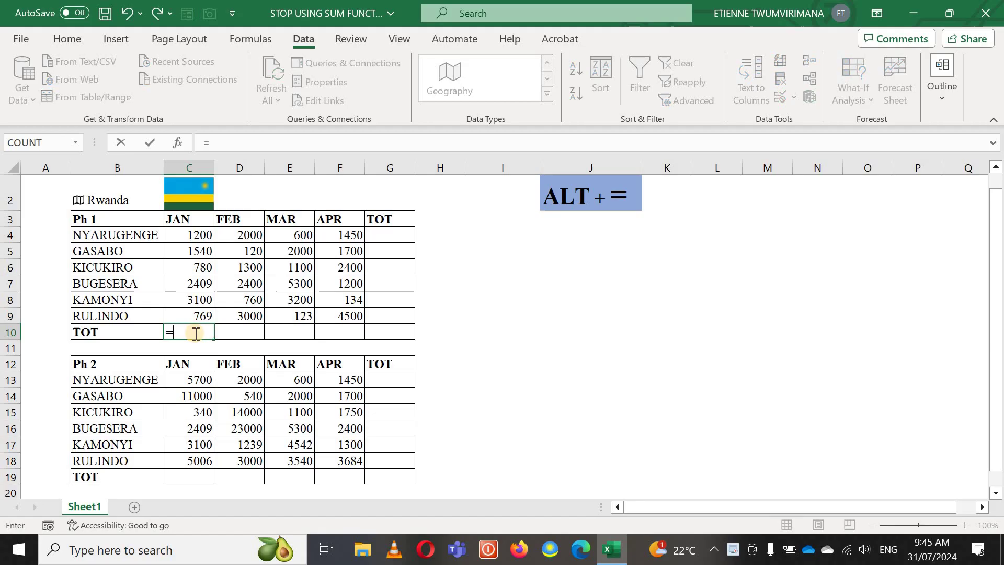
text(SU)
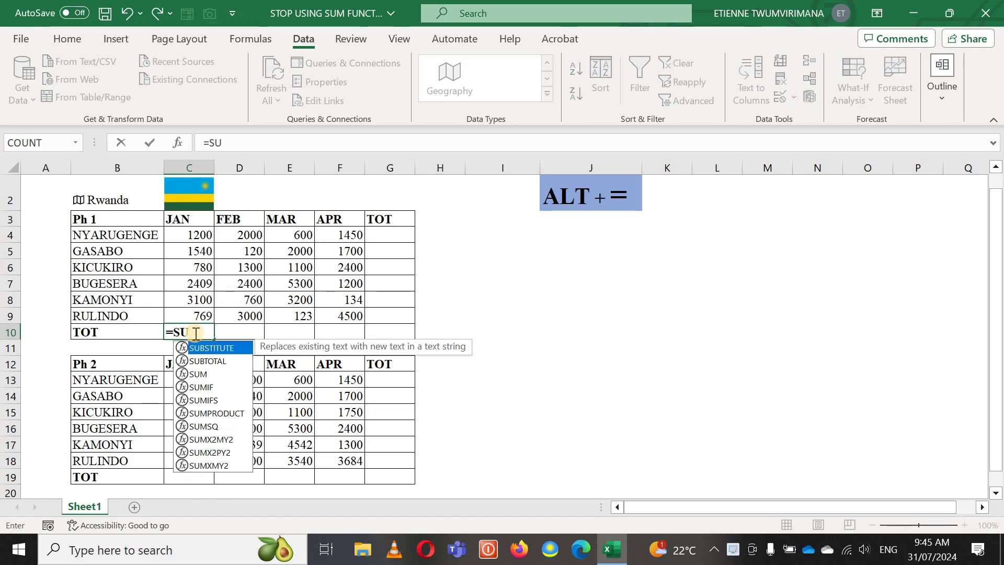
text(M)
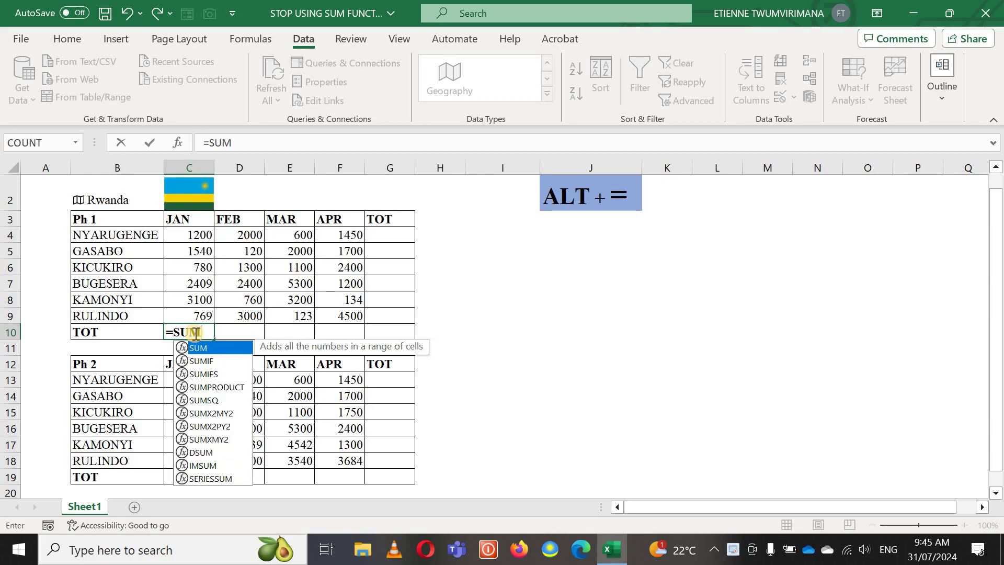
text(()
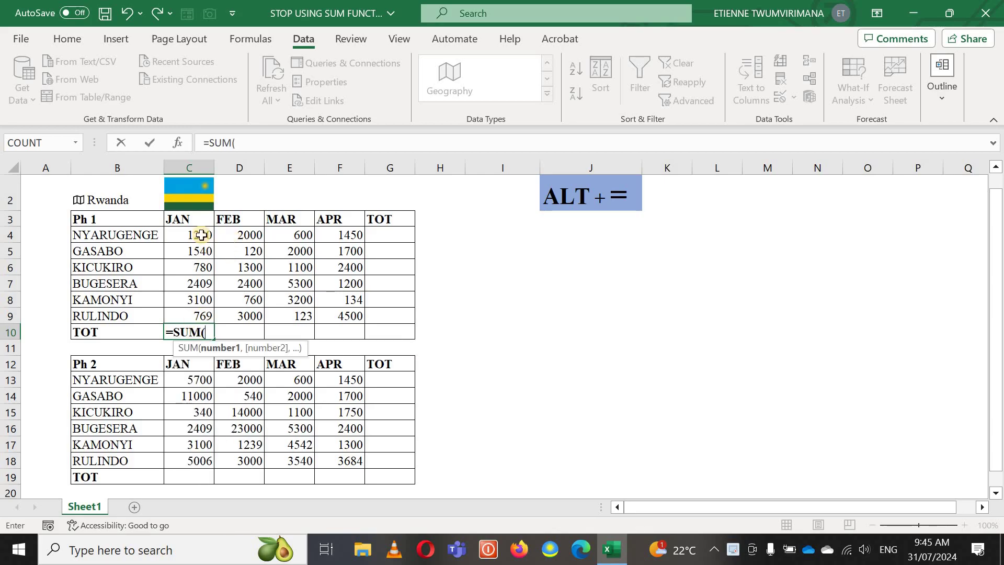
drag(197, 239, 201, 313)
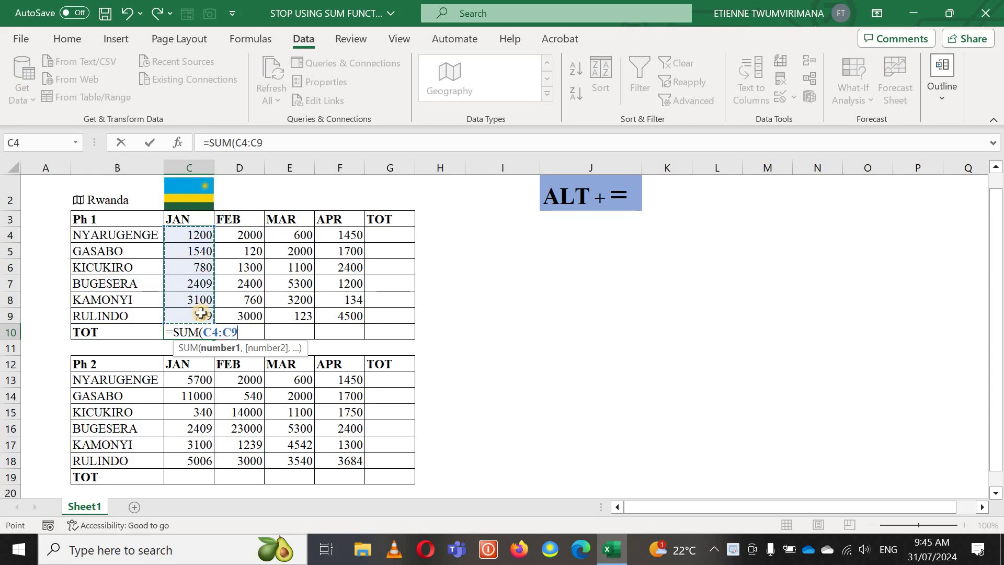
text())
key(Return)
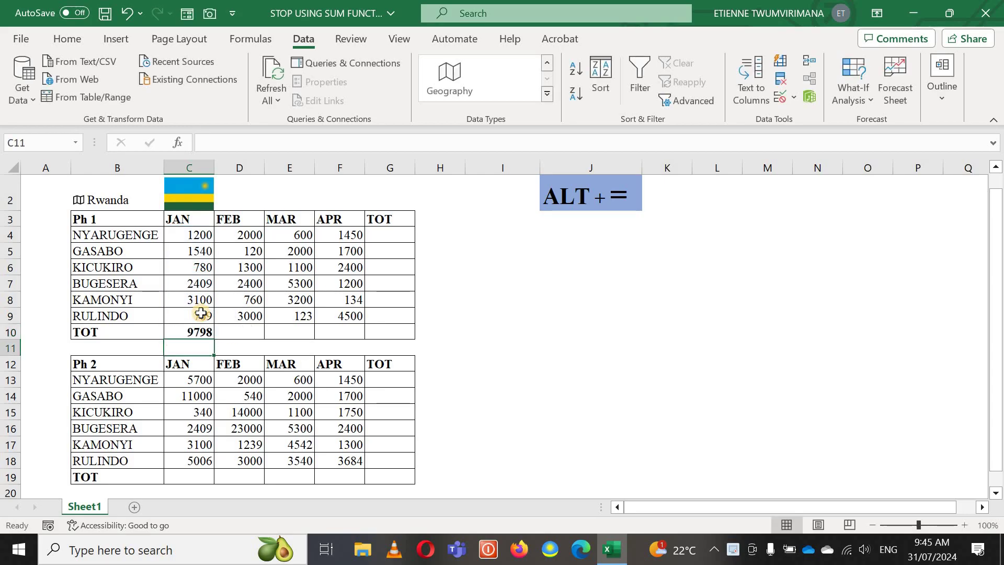
key(Right)
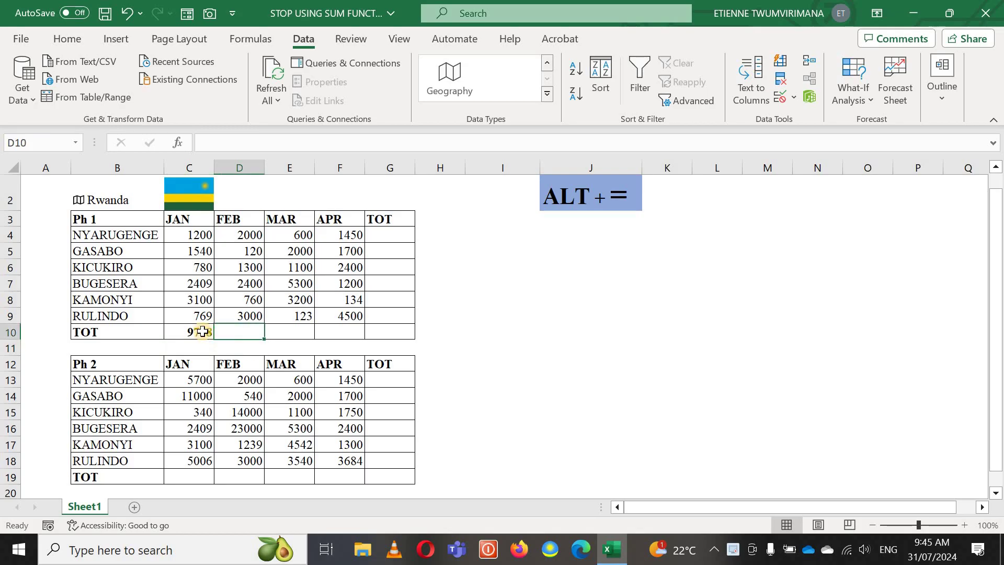
click(202, 331)
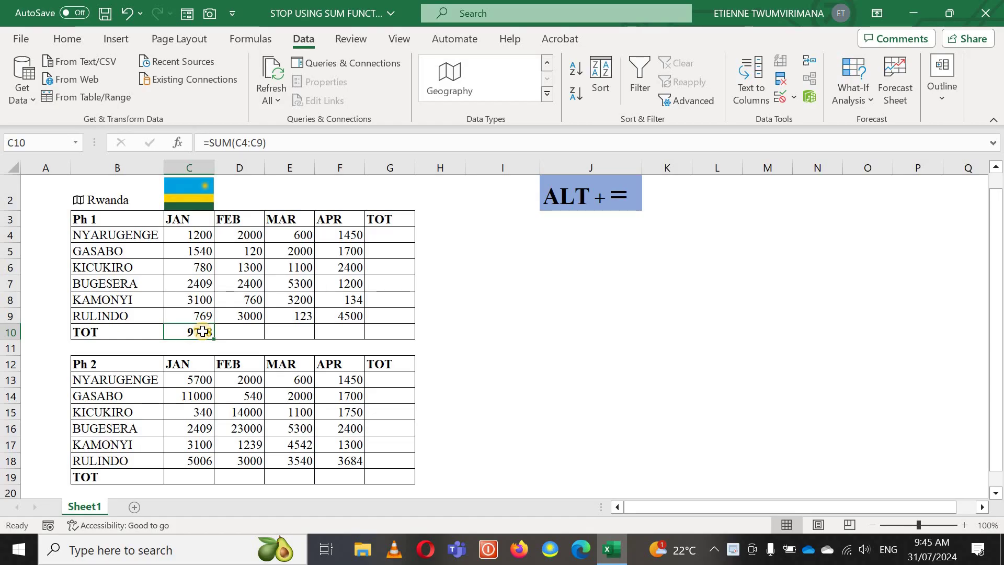
Step: Clear the JAN total from C10, leaving the Ph 1 totals row empty
key(Delete)
click(253, 318)
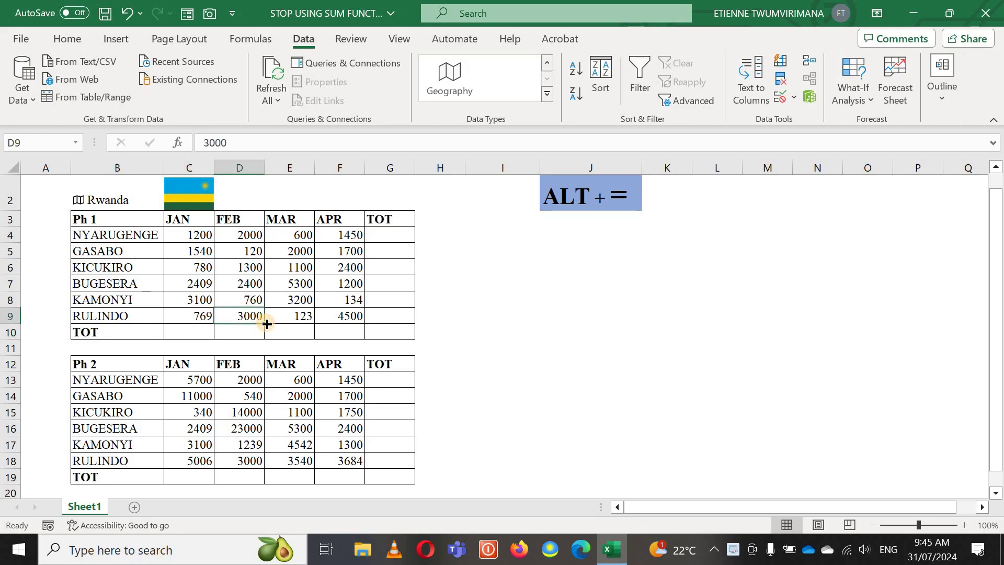
click(291, 330)
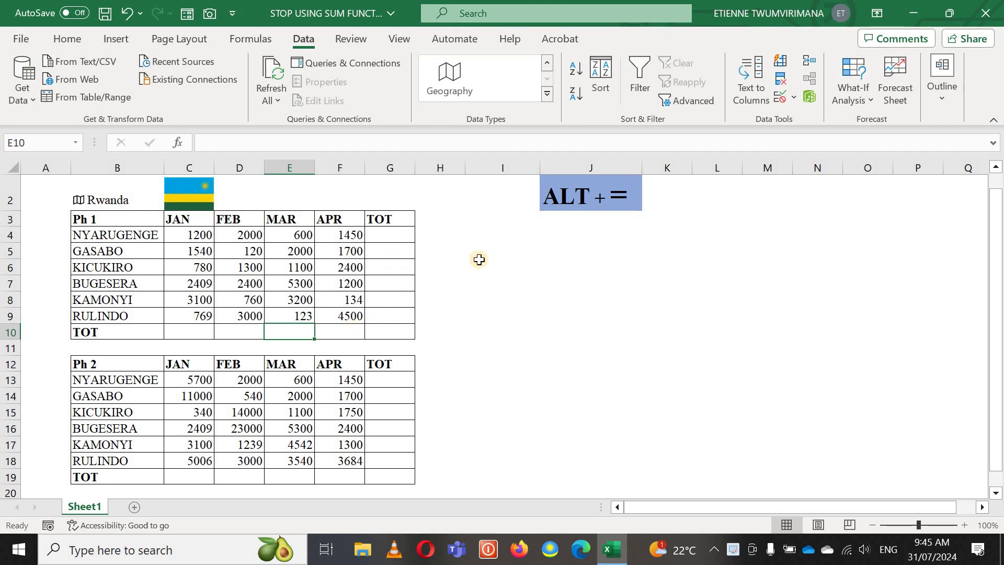
click(459, 265)
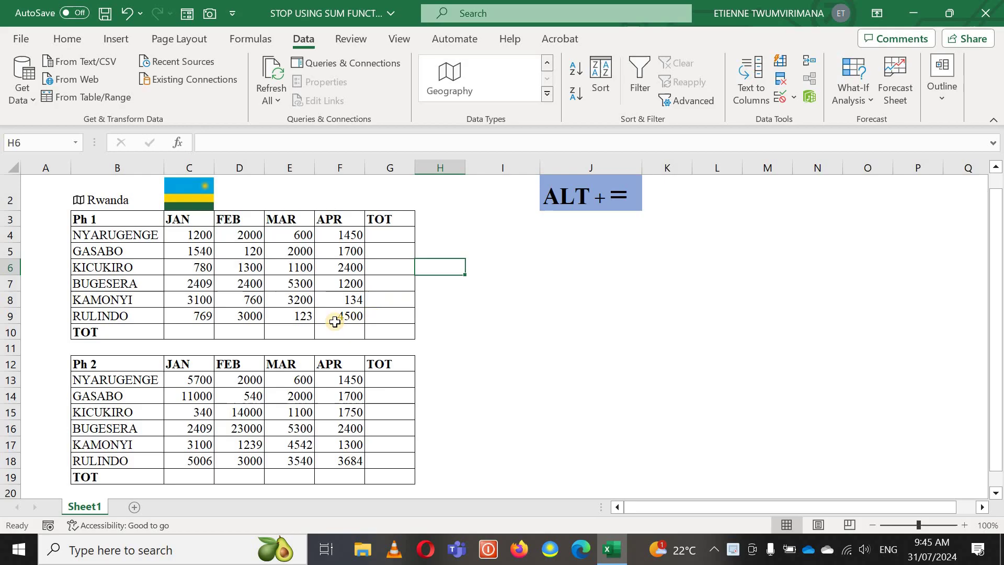
click(199, 334)
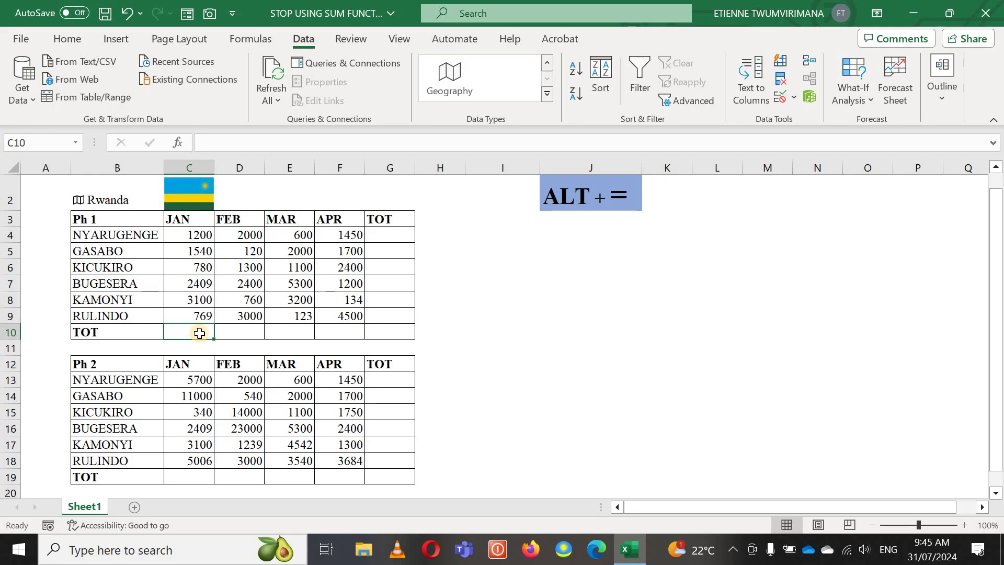
key(alt+equal)
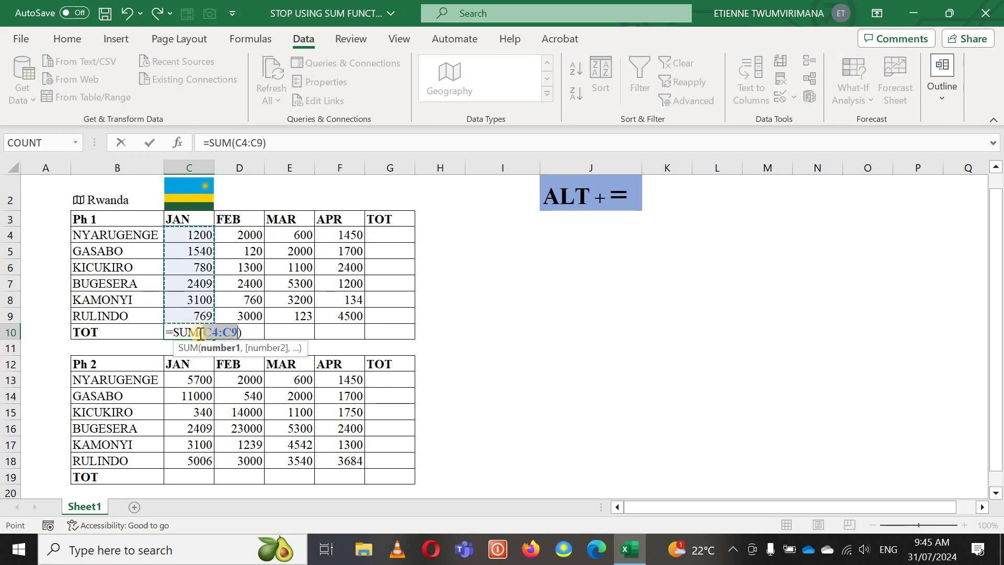
key(Return)
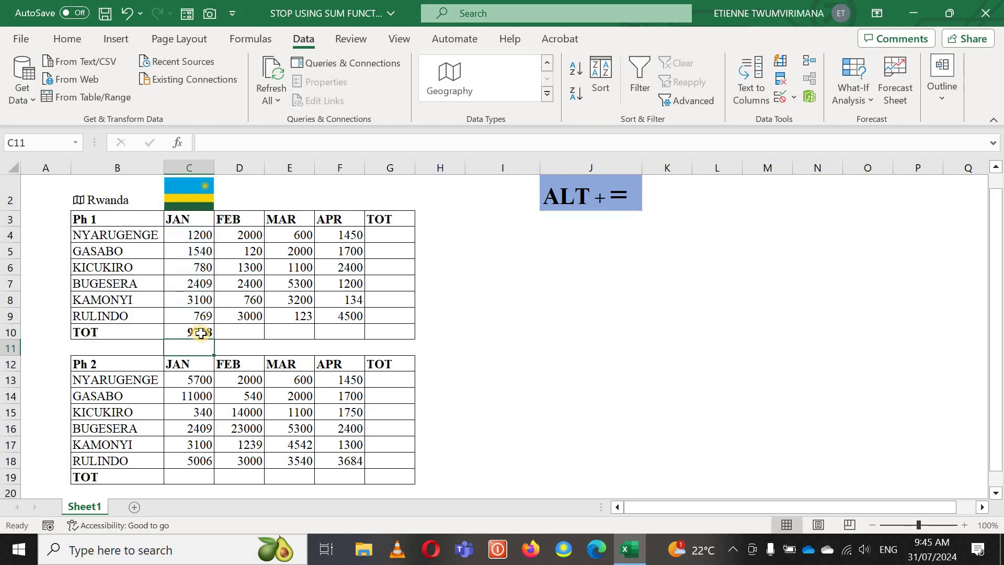
click(201, 332)
key(Delete)
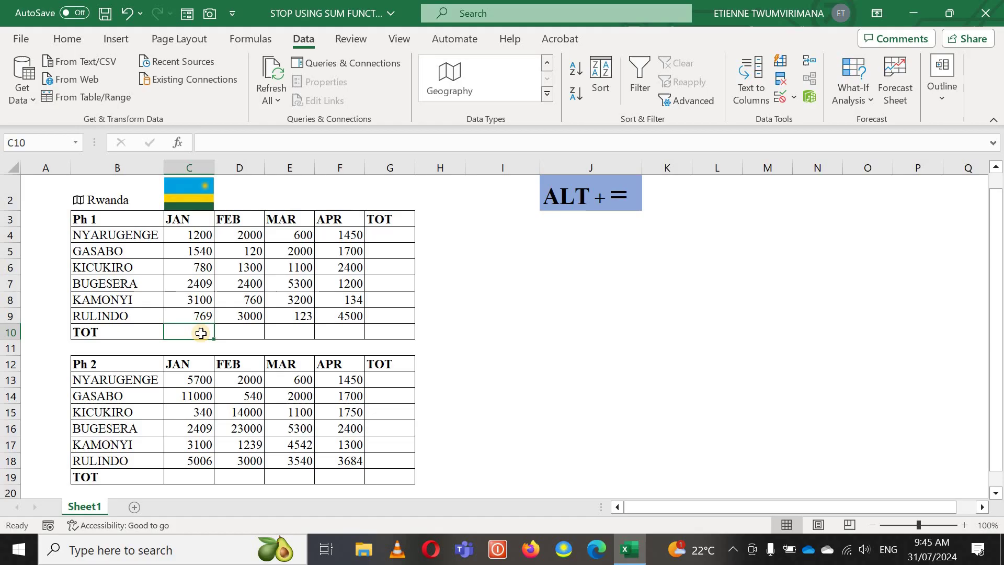
click(303, 330)
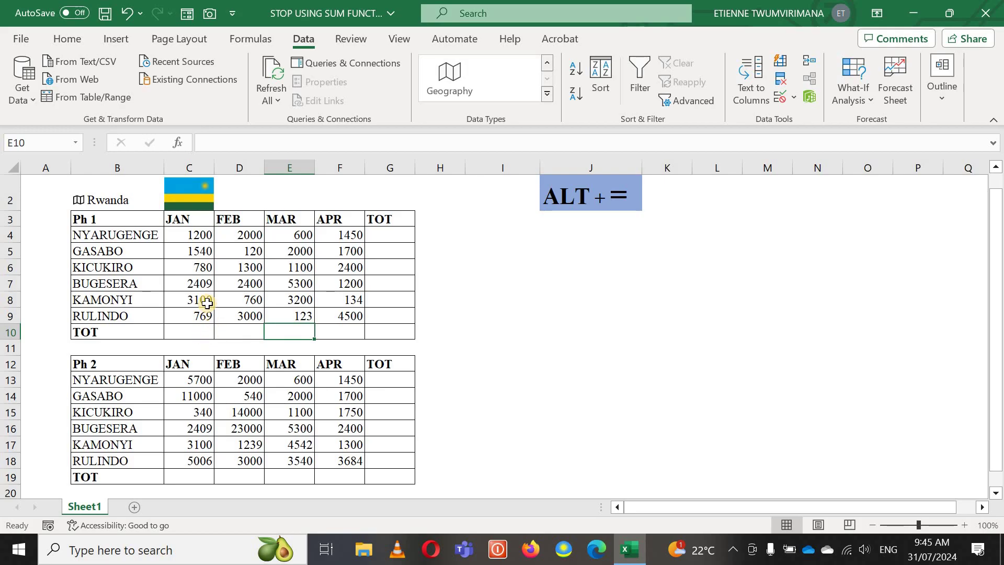
click(197, 330)
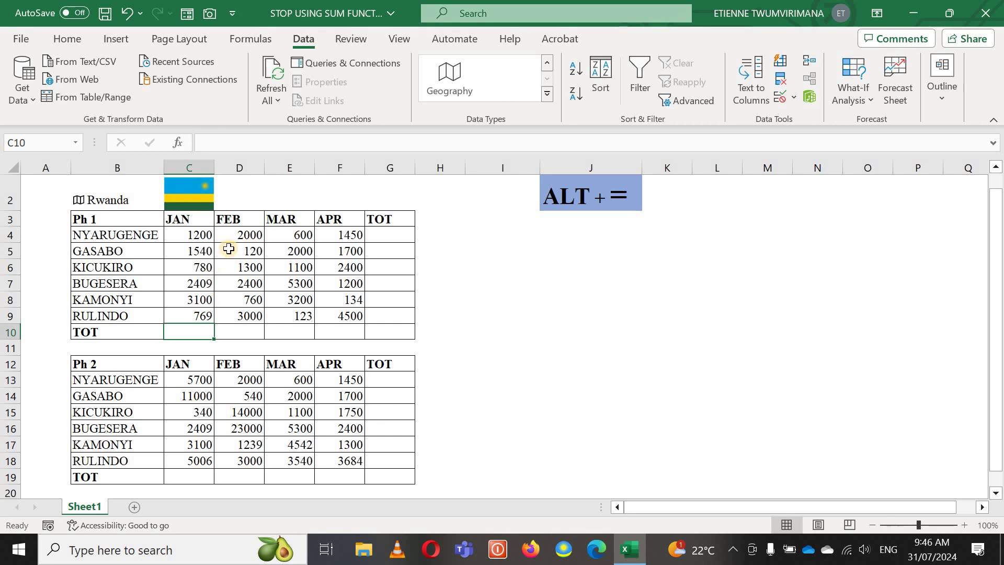
Step: Select the Ph 1 table C4:G10 and, with Ctrl, the Ph 2 table C13:G19 including TOT cells
drag(198, 234, 255, 250)
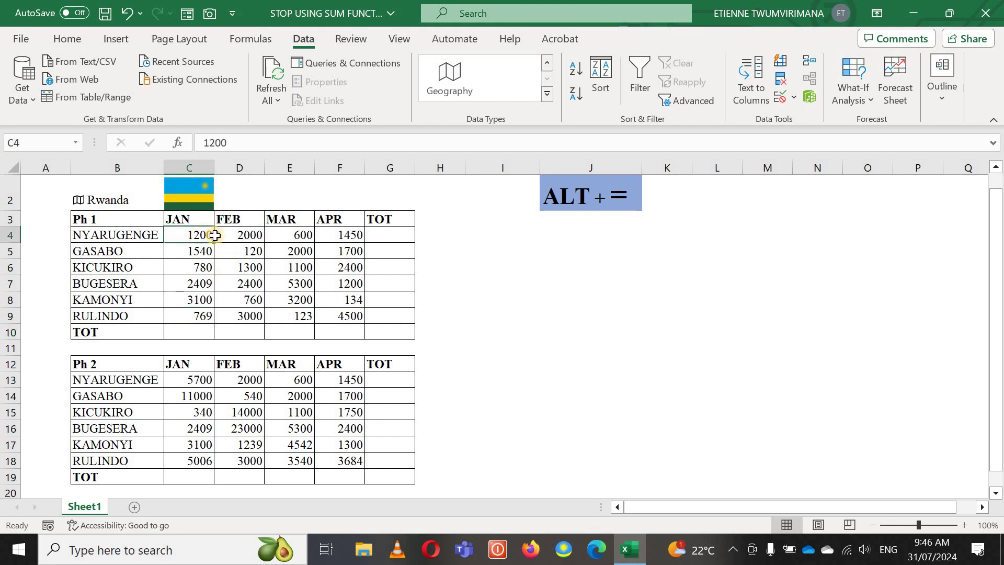
drag(322, 263, 381, 329)
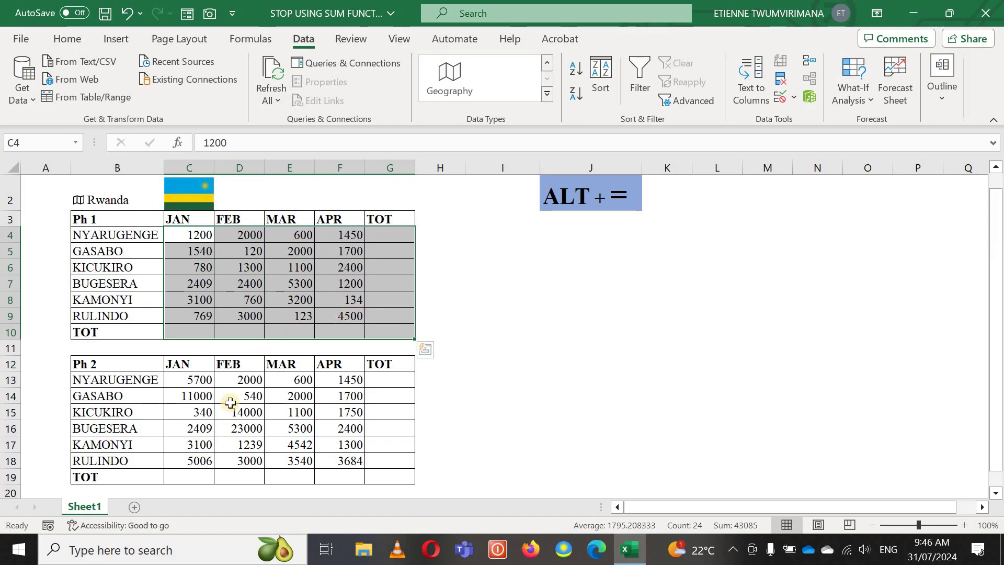
ctrl+click(200, 383)
drag(329, 427, 378, 470)
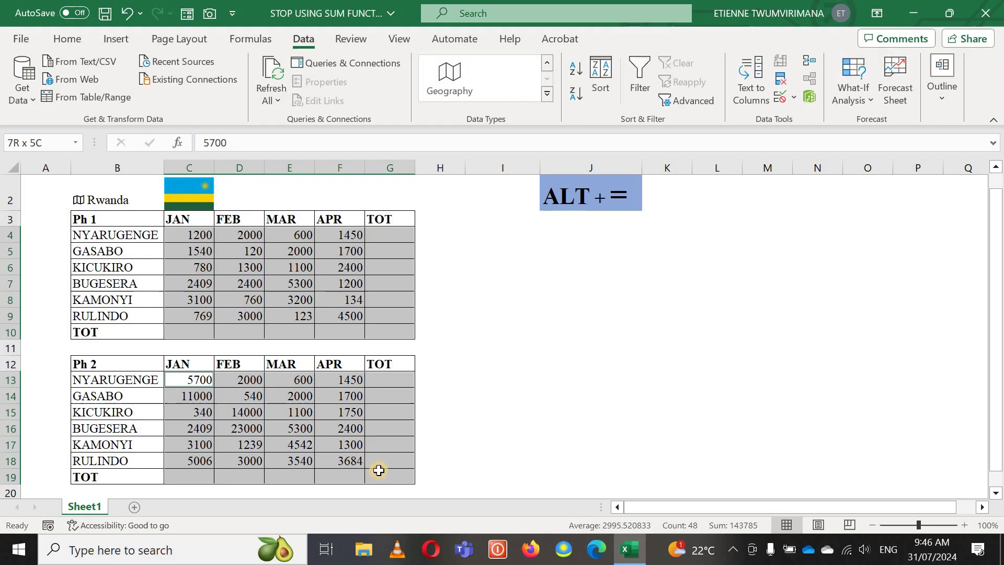
drag(376, 471, 377, 471)
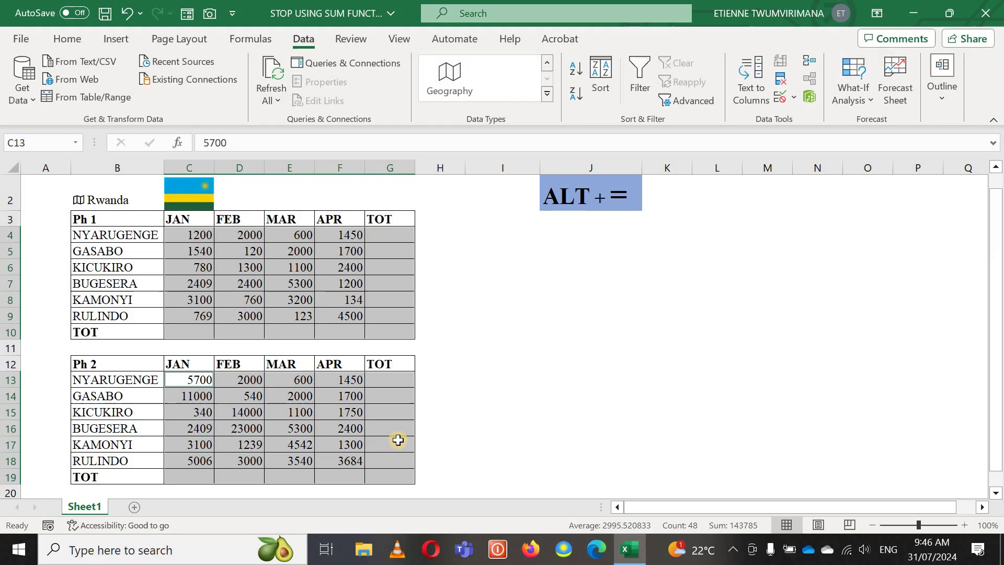
Step: AutoSum both selections (Alt+=) so all TOT rows and columns fill, grand totals 43085 and 100700
key(alt+equal)
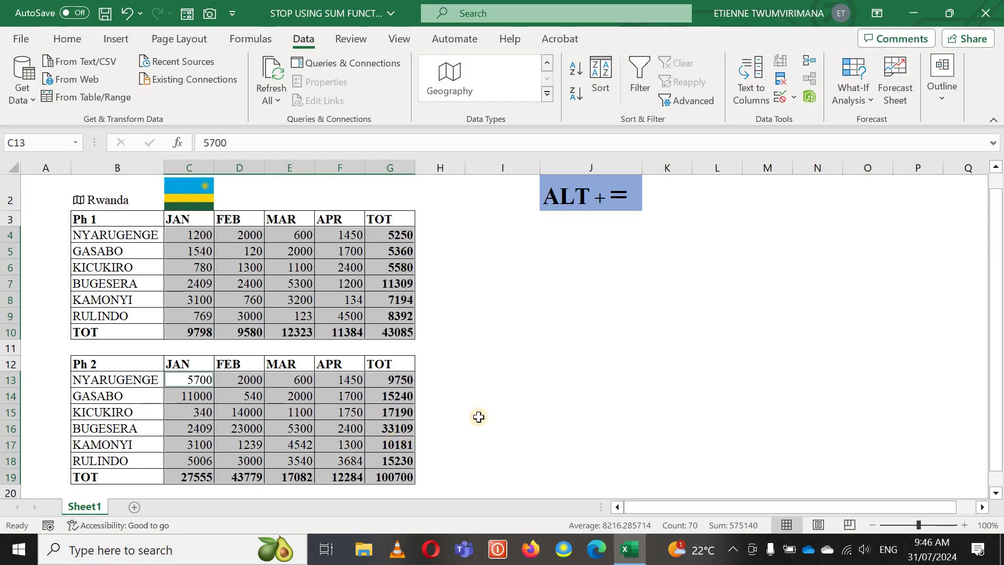
click(491, 396)
click(385, 236)
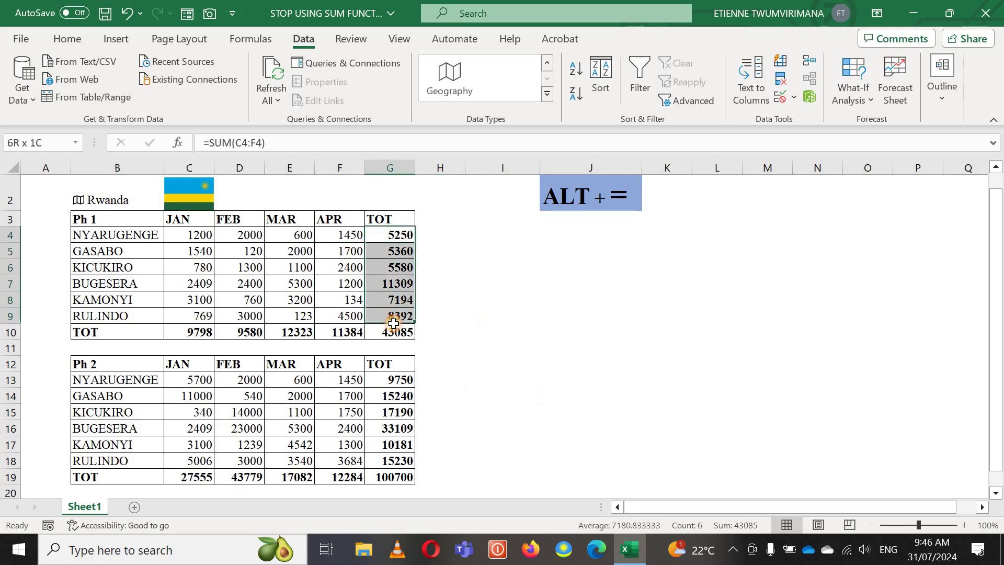
drag(385, 277, 388, 332)
drag(192, 333, 443, 345)
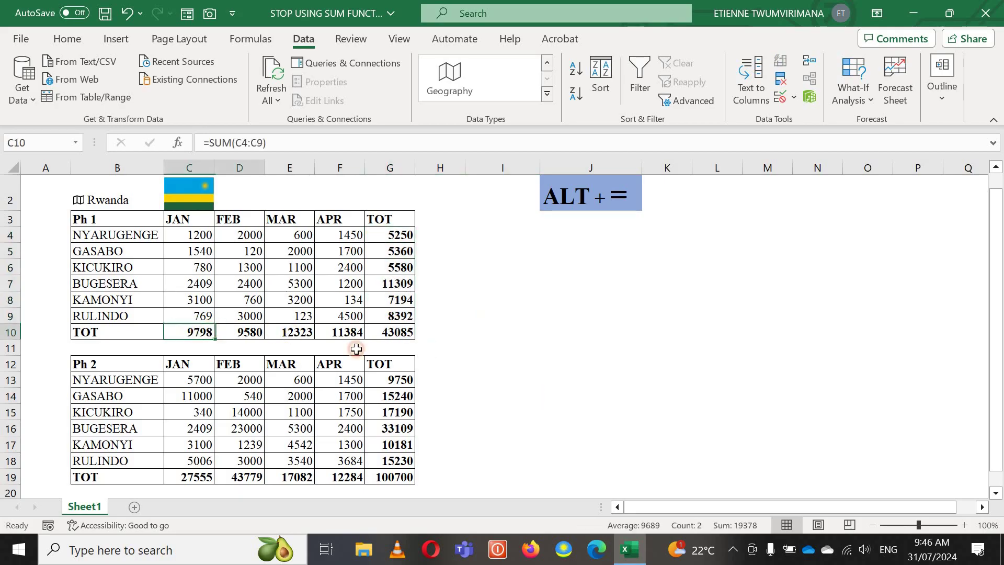
Step: Deselect the finished tables by moving to empty cells beside them
click(547, 342)
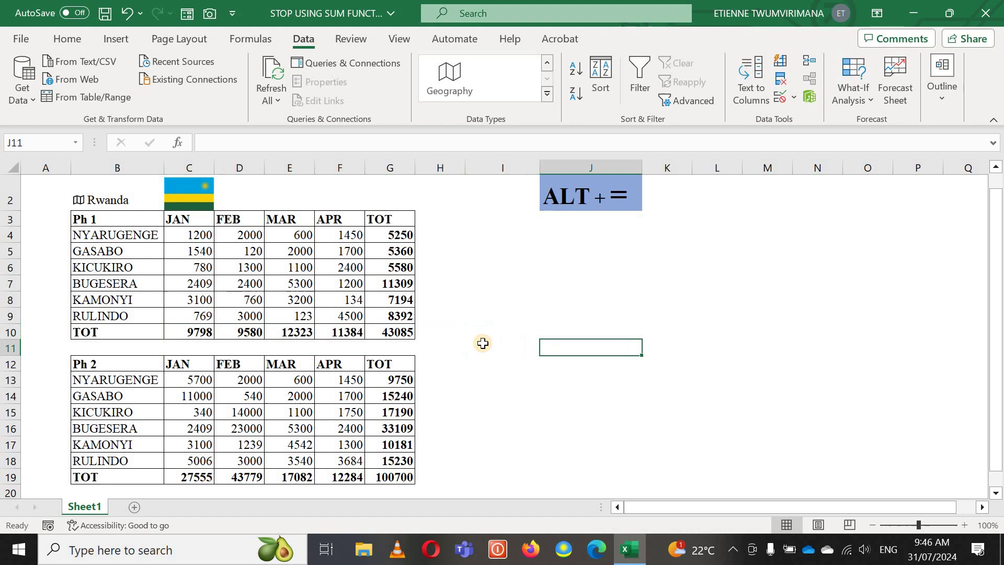
click(514, 405)
click(456, 324)
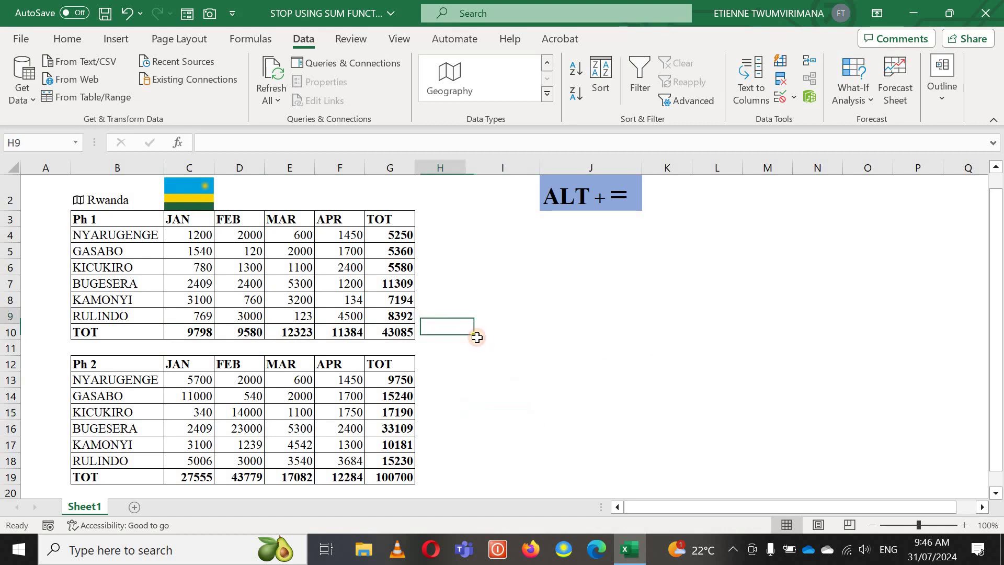
click(530, 345)
click(591, 327)
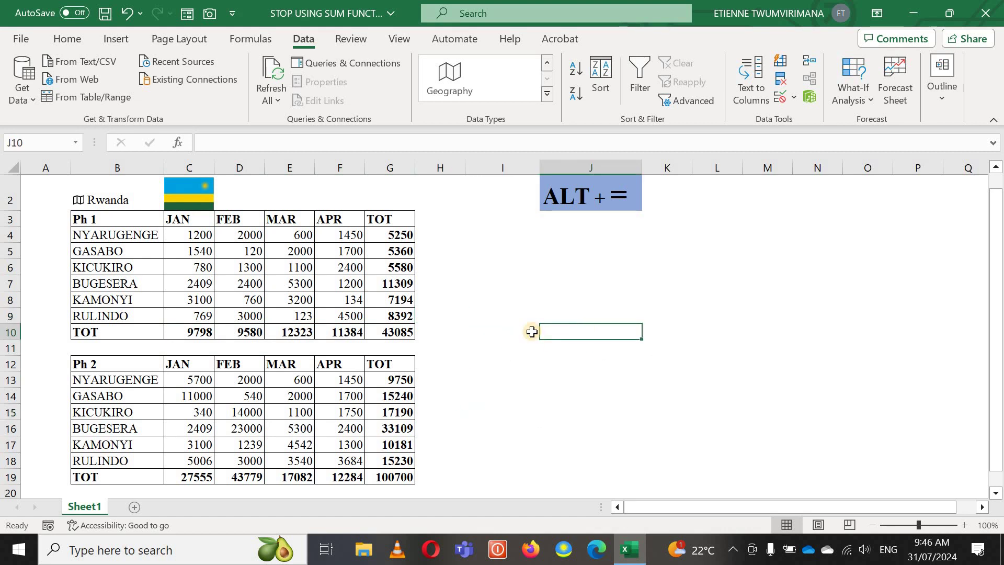
click(671, 343)
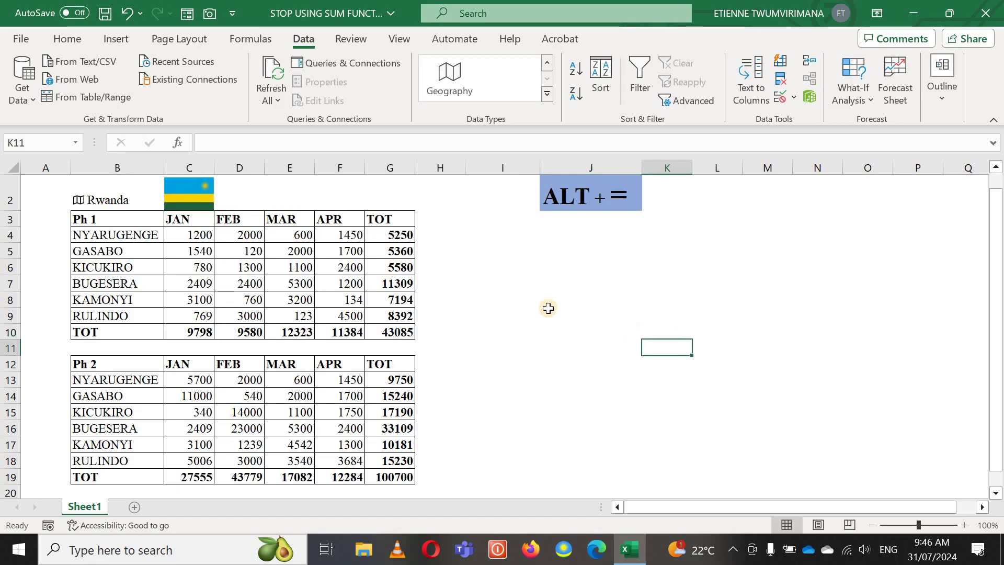